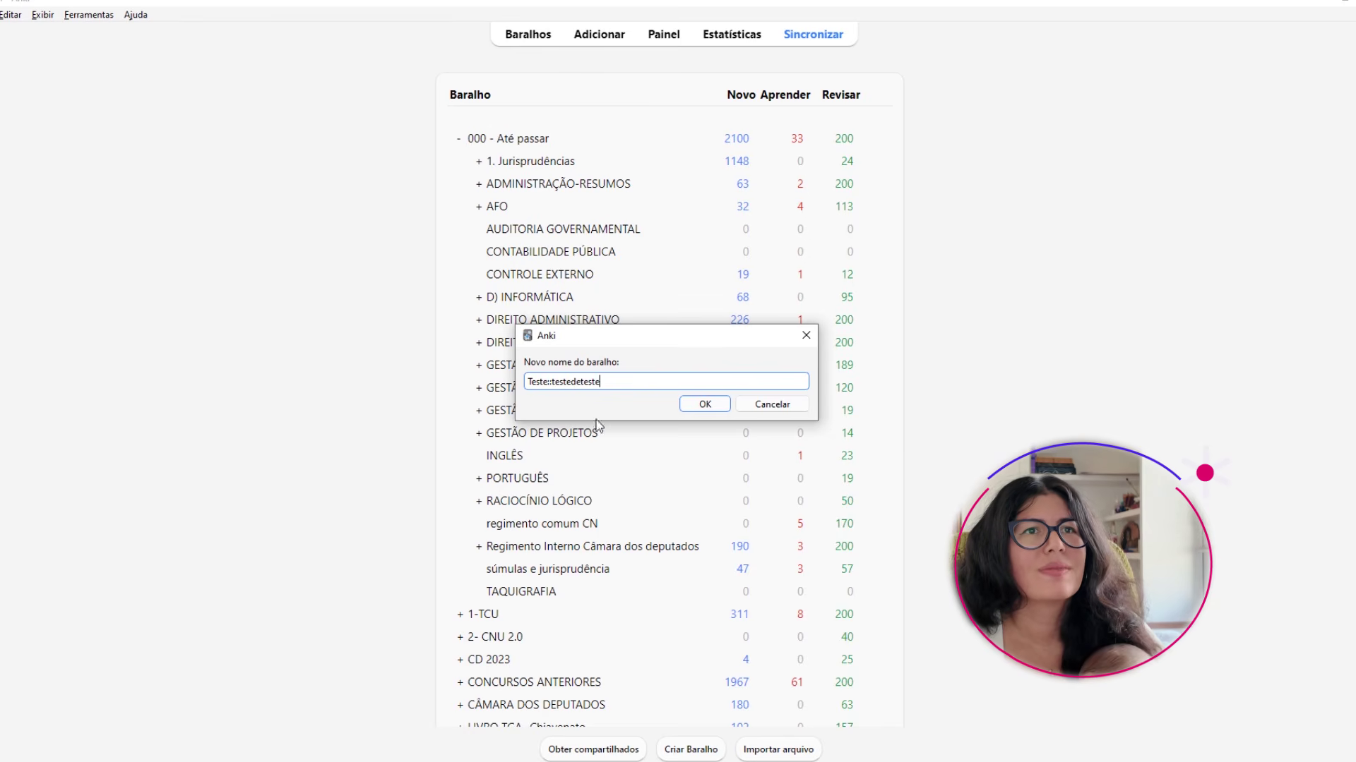
# Create the subdeck Teste::testedeteste and expand Teste in the deck list.
pyautogui.click(703, 407)
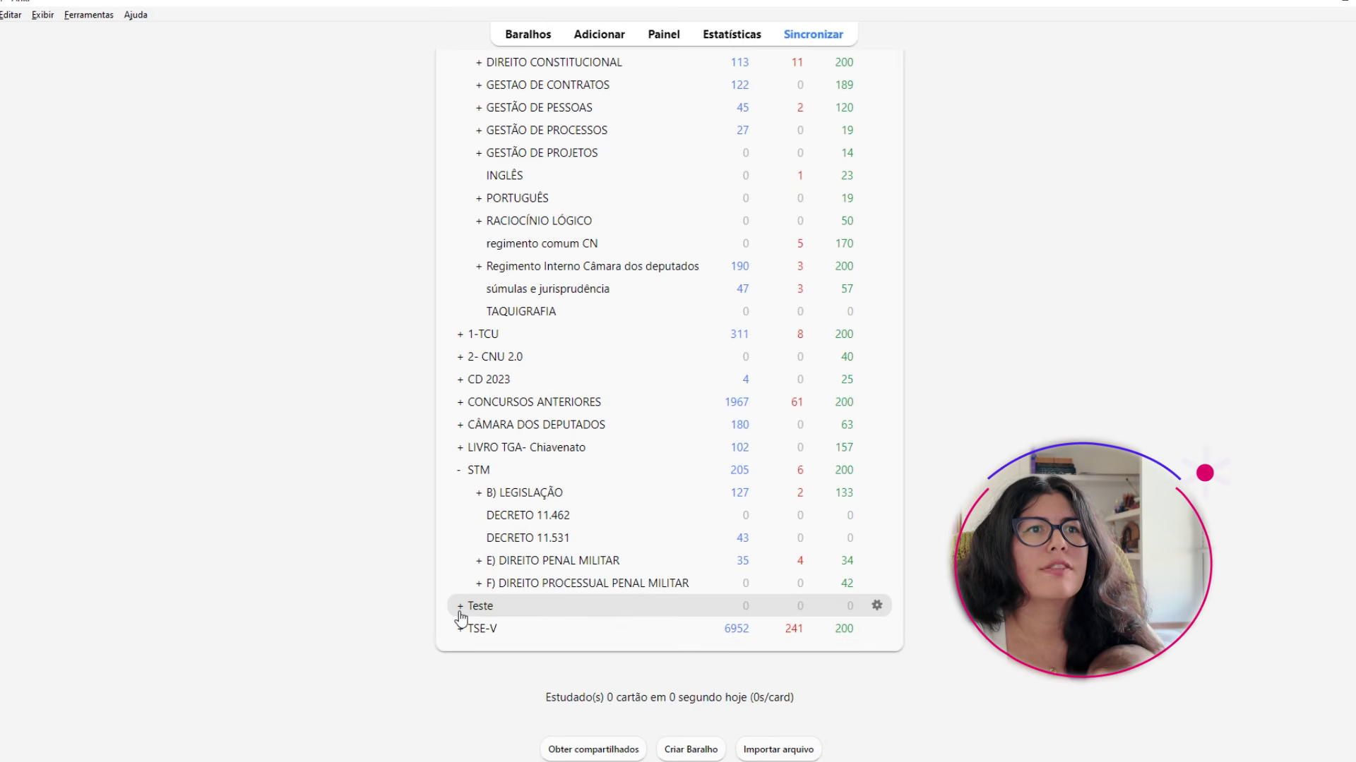
pyautogui.click(461, 608)
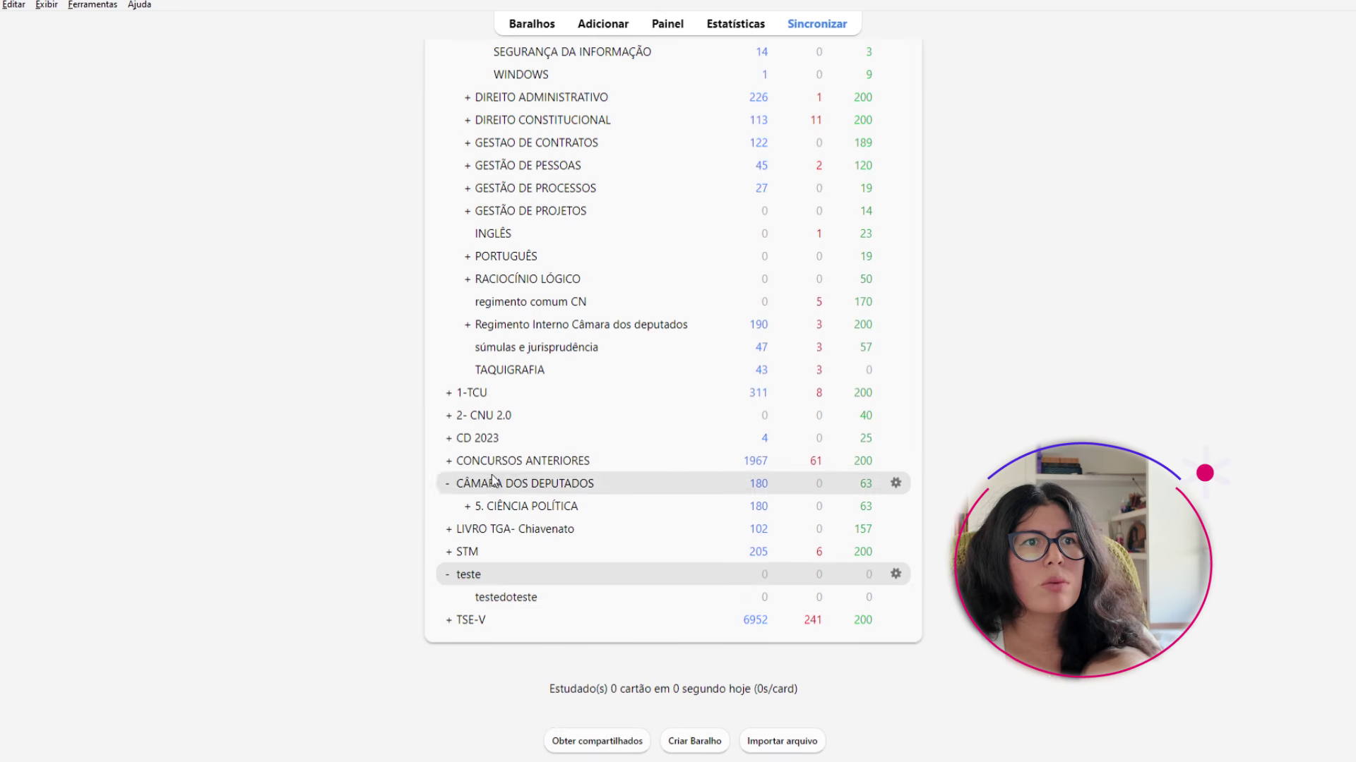
# Open the testedoteste subdeck inside teste, return to the deck list and look through the decks.
pyautogui.moveTo(503, 596); pyautogui.dragTo(469, 597)
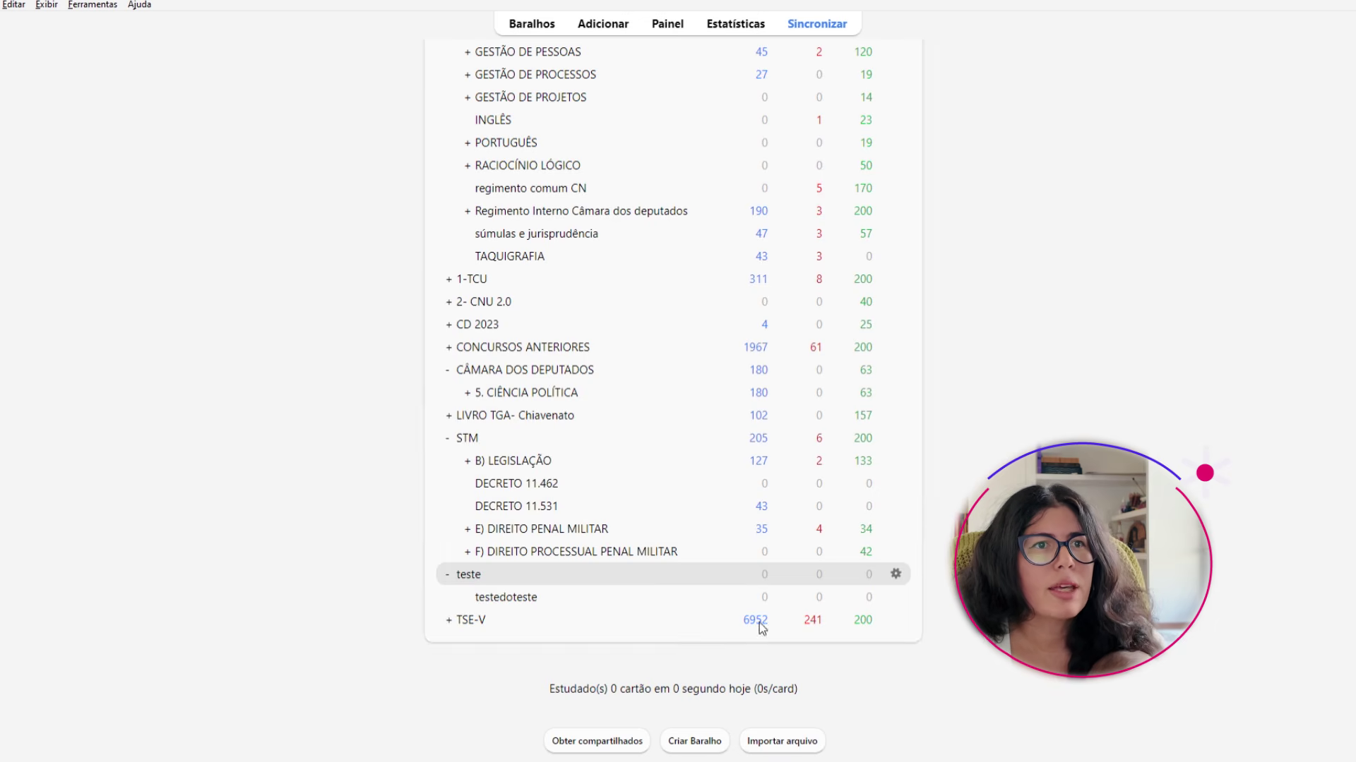
pyautogui.click(506, 598)
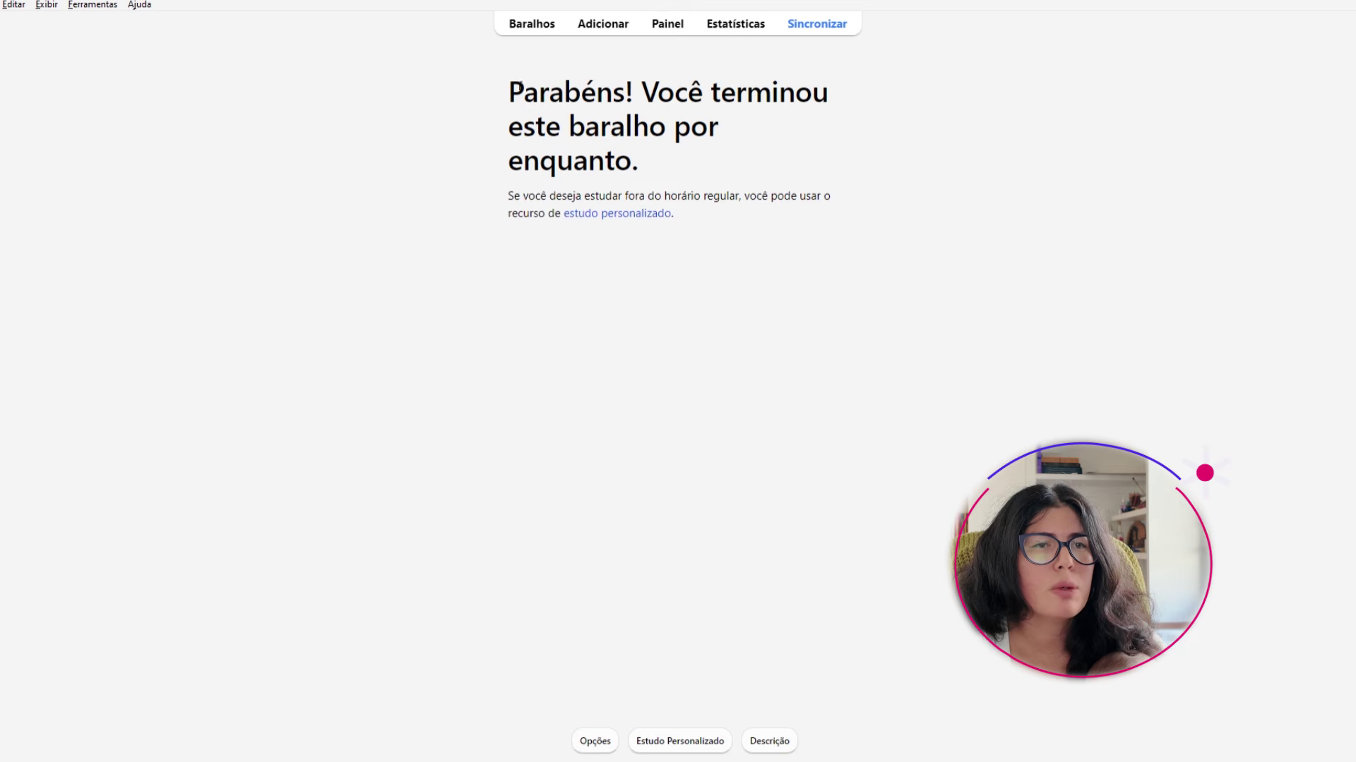
pyautogui.click(524, 17)
pyautogui.scroll(-4, 610, 579)
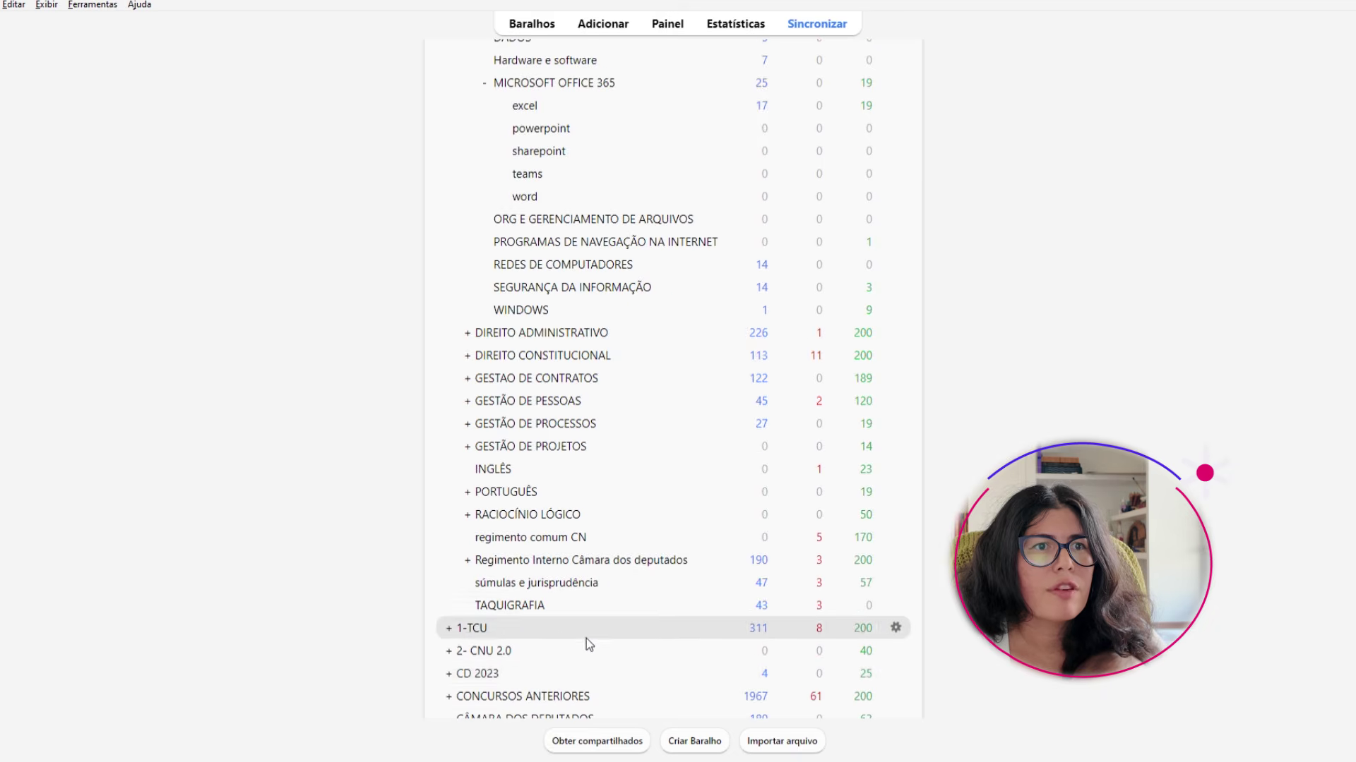
pyautogui.scroll(-5, 524, 668)
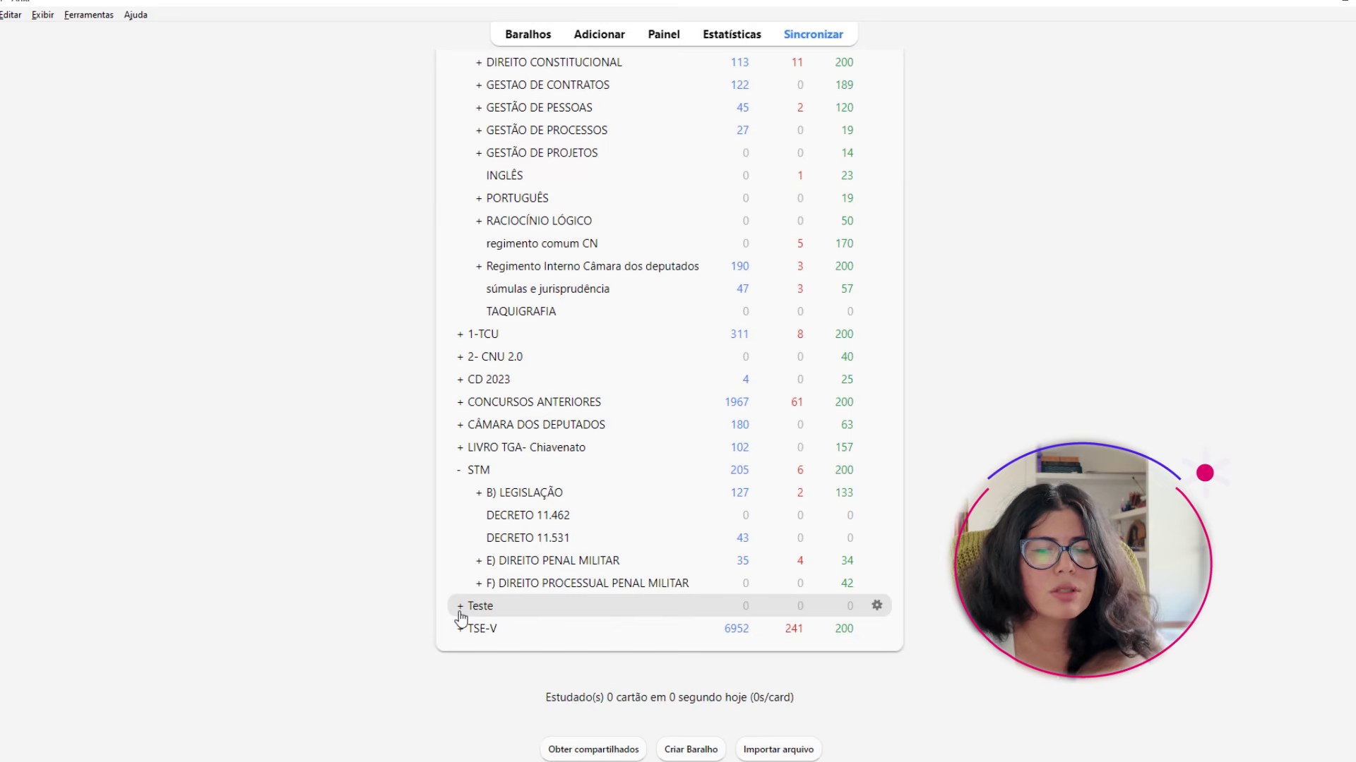
# Create the third-level subdeck Teste::testedeteste::teste3 and expand testedeteste in the deck list.
pyautogui.click(459, 612)
pyautogui.click(641, 381)
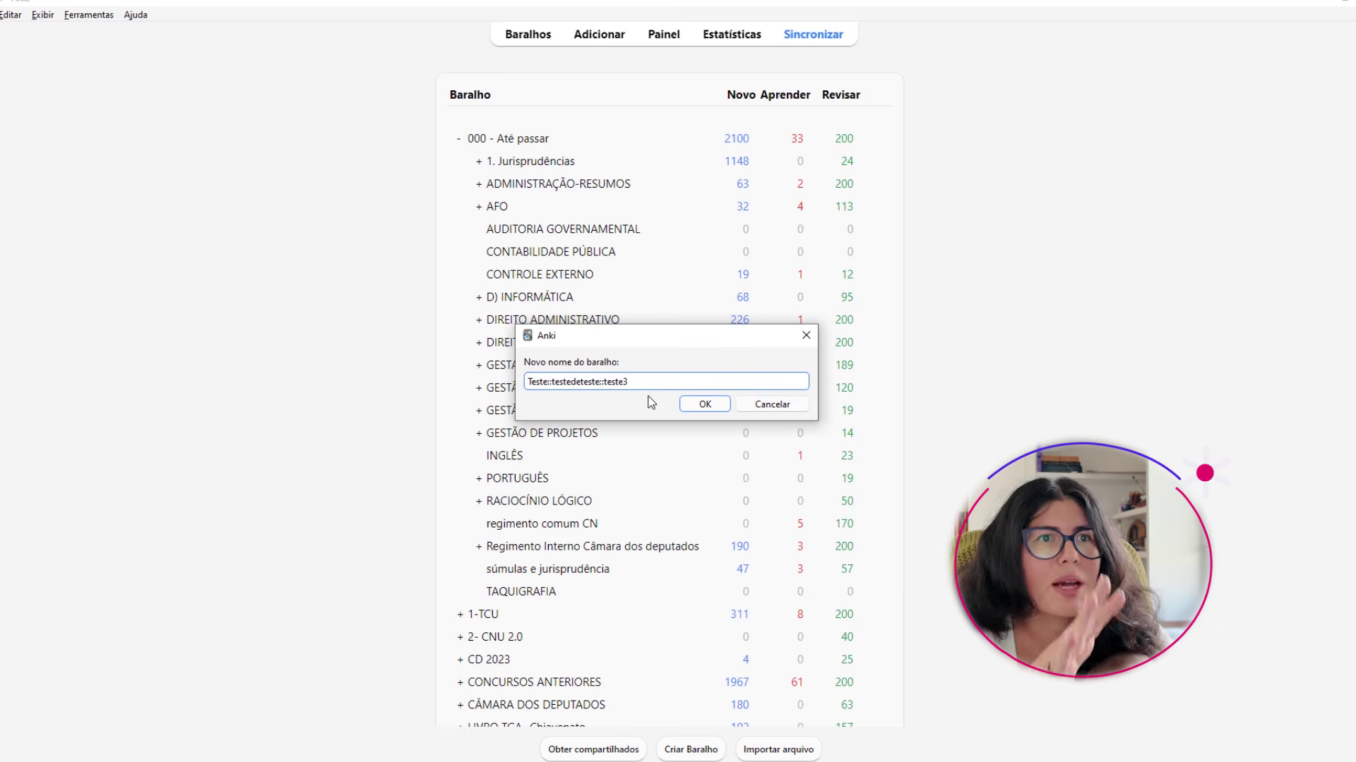
pyautogui.click(702, 403)
pyautogui.scroll(-4, 705, 415)
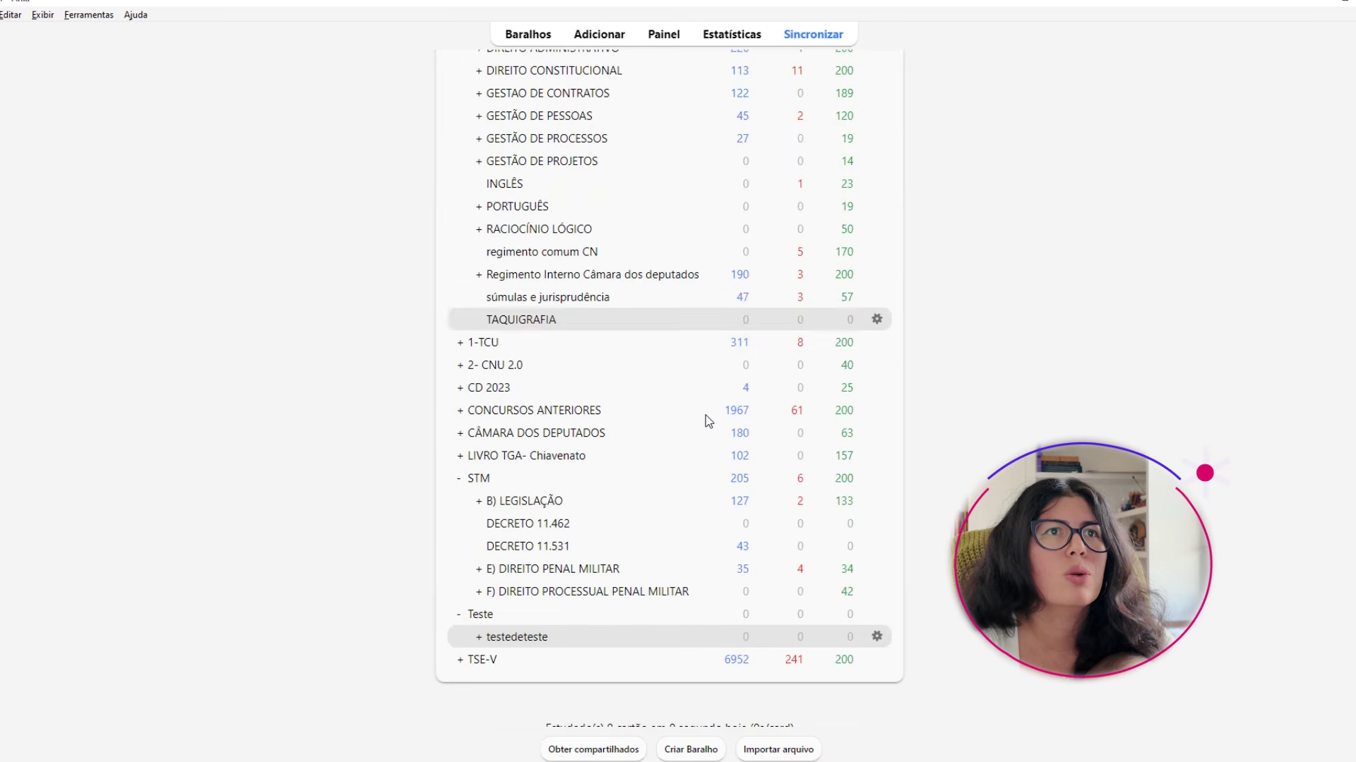
pyautogui.click(479, 638)
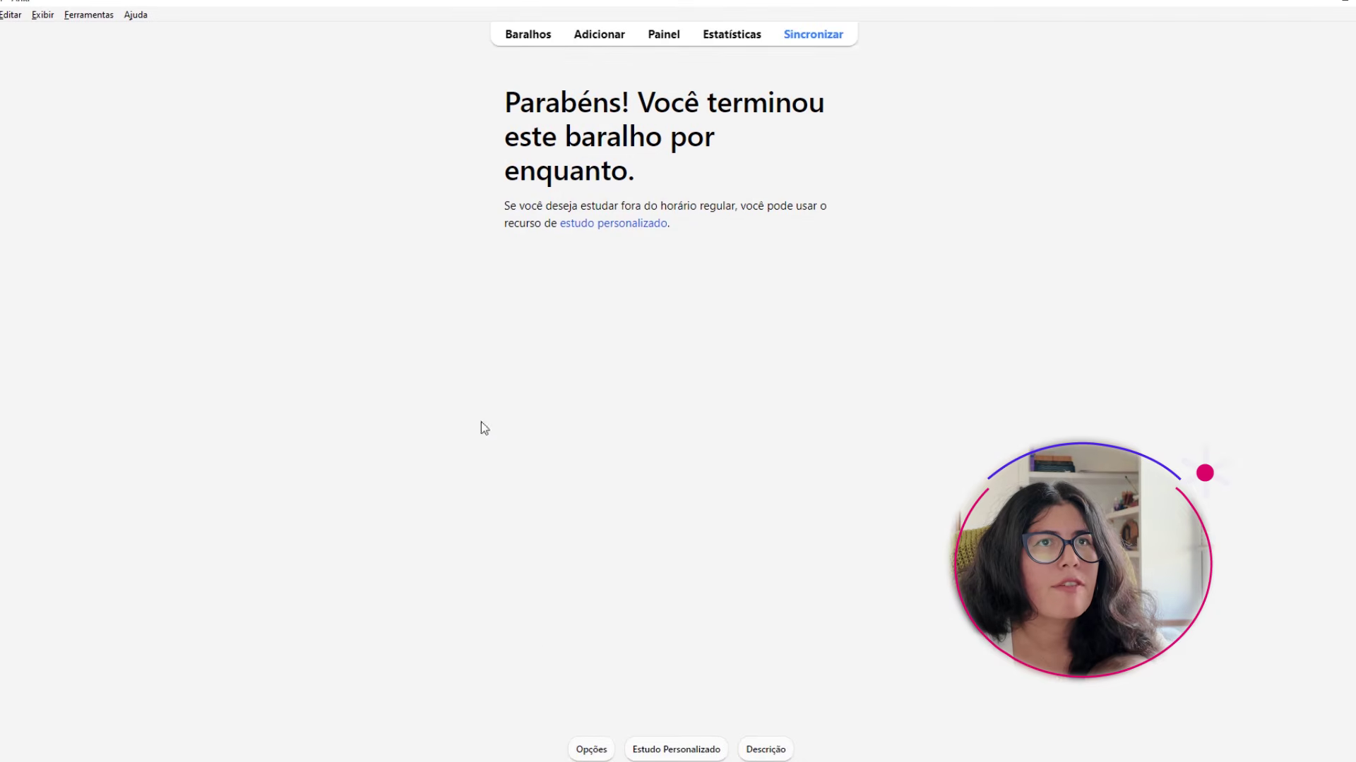
# Start adding a card to Teste::testedeteste and set its note type to Ocultar.
pyautogui.click(595, 47)
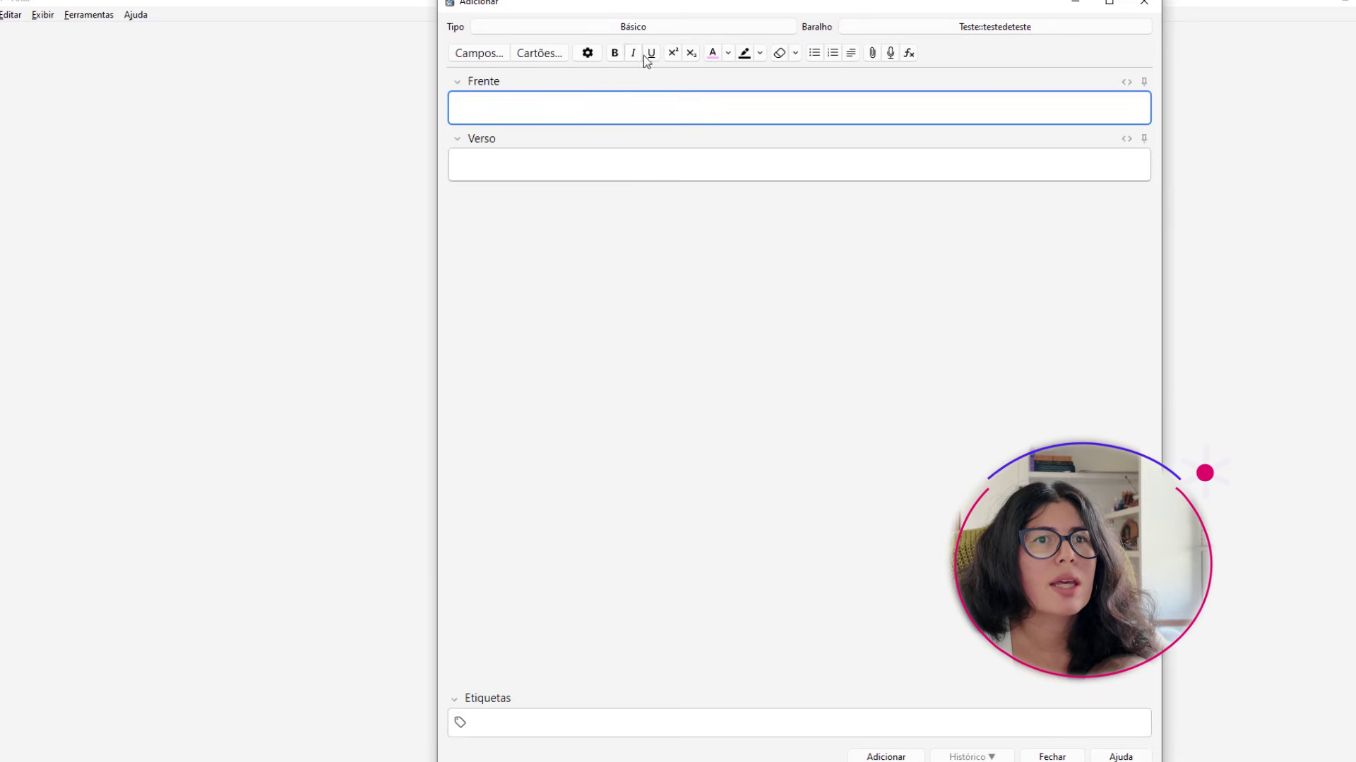
pyautogui.click(648, 29)
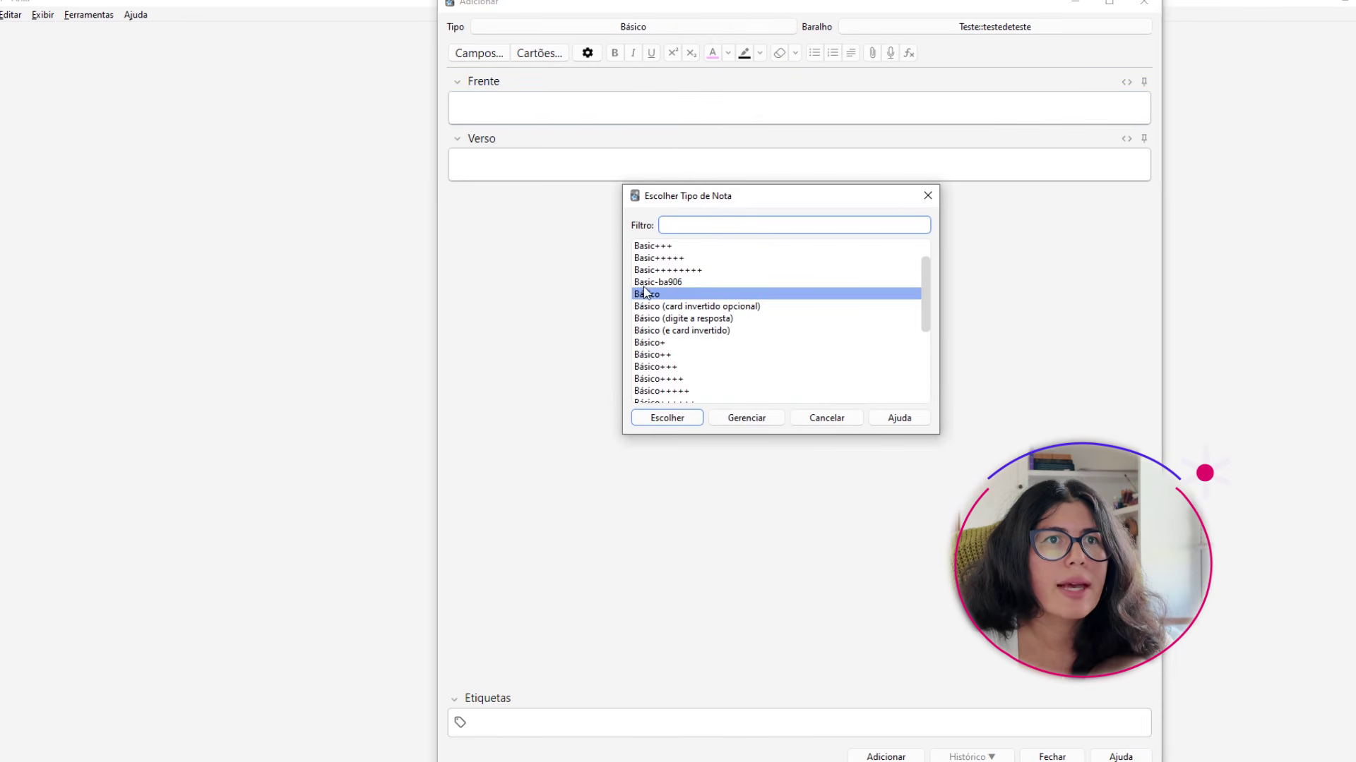
pyautogui.scroll(-5, 735, 363)
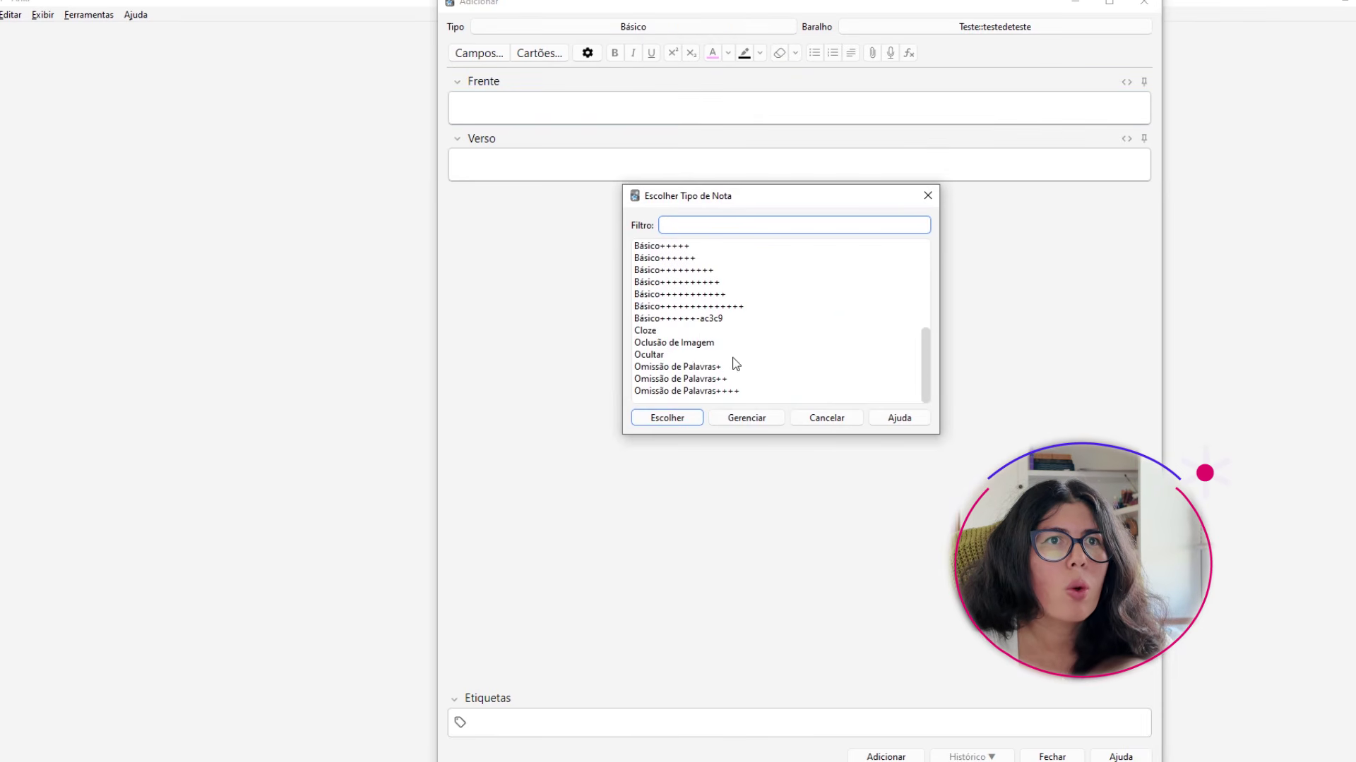
pyautogui.click(649, 355)
pyautogui.scroll(1, 662, 363)
pyautogui.scroll(-1, 662, 363)
pyautogui.click(662, 422)
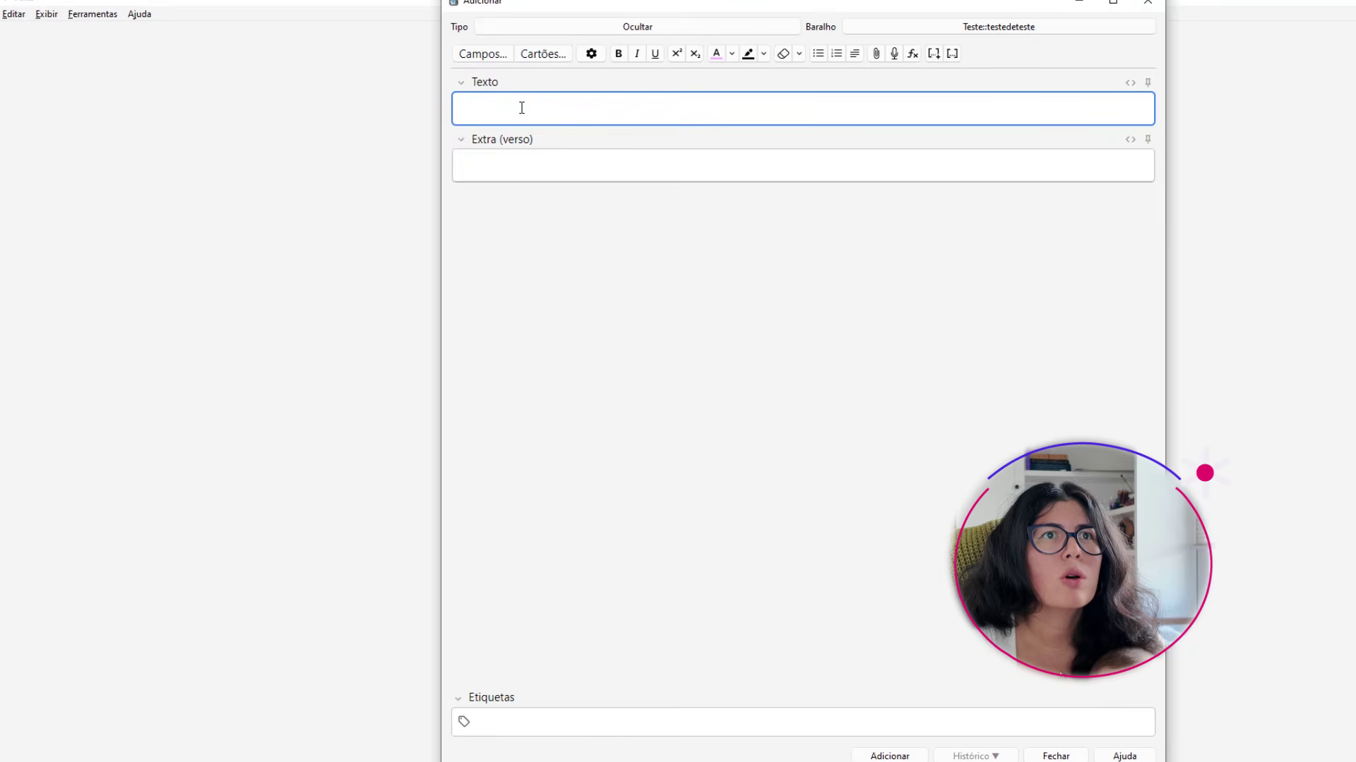
# Enter the passage about Agentes Honoríficos e Delegados as the card's Texto and hide "Agentes Honoríficos e Delegados" and "particulares" as cloze c1.
pyautogui.write('Agentes Honoríficos e Delegados: Cidadãos designados para funções transitórias (como mesários e jurados) ou particulares que executam serviços por delegação (concessionárias) não se submetem a concurso')
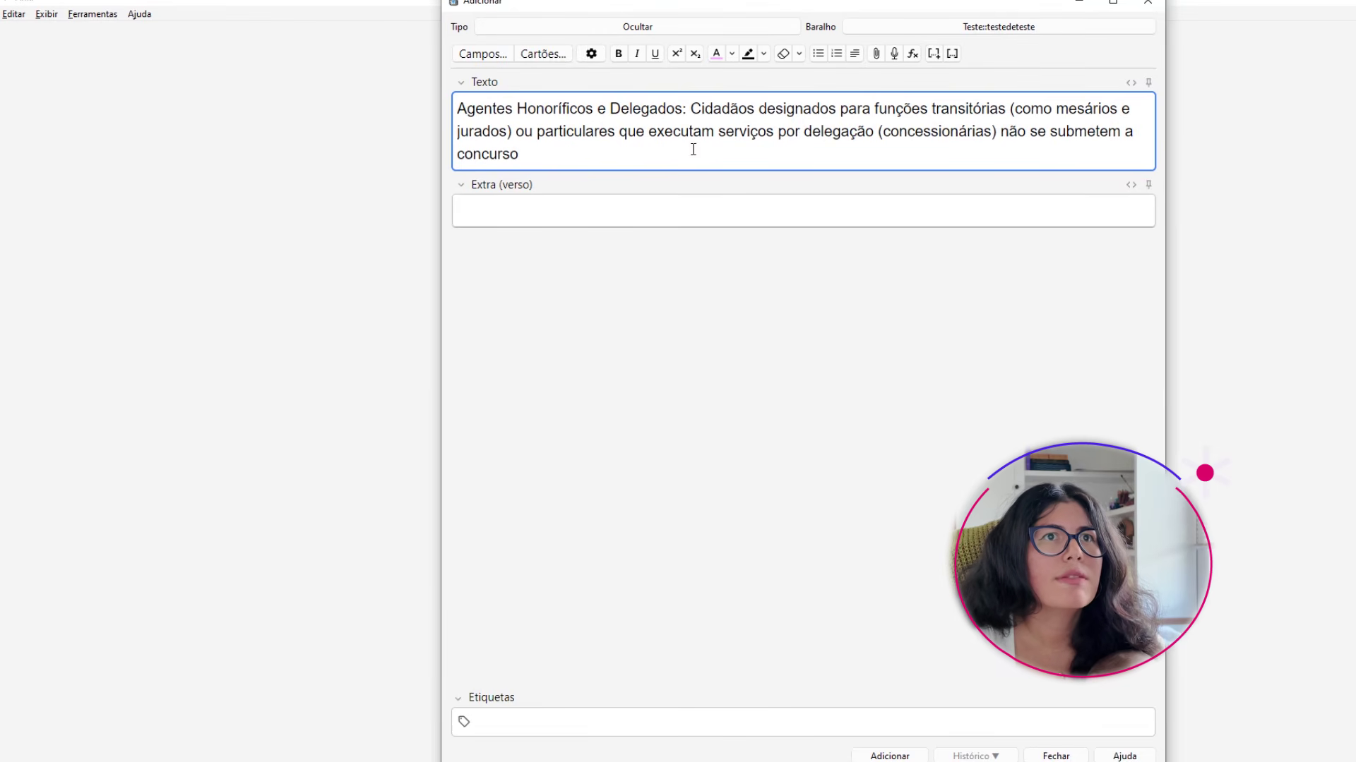
pyautogui.moveTo(459, 106); pyautogui.dragTo(682, 102)
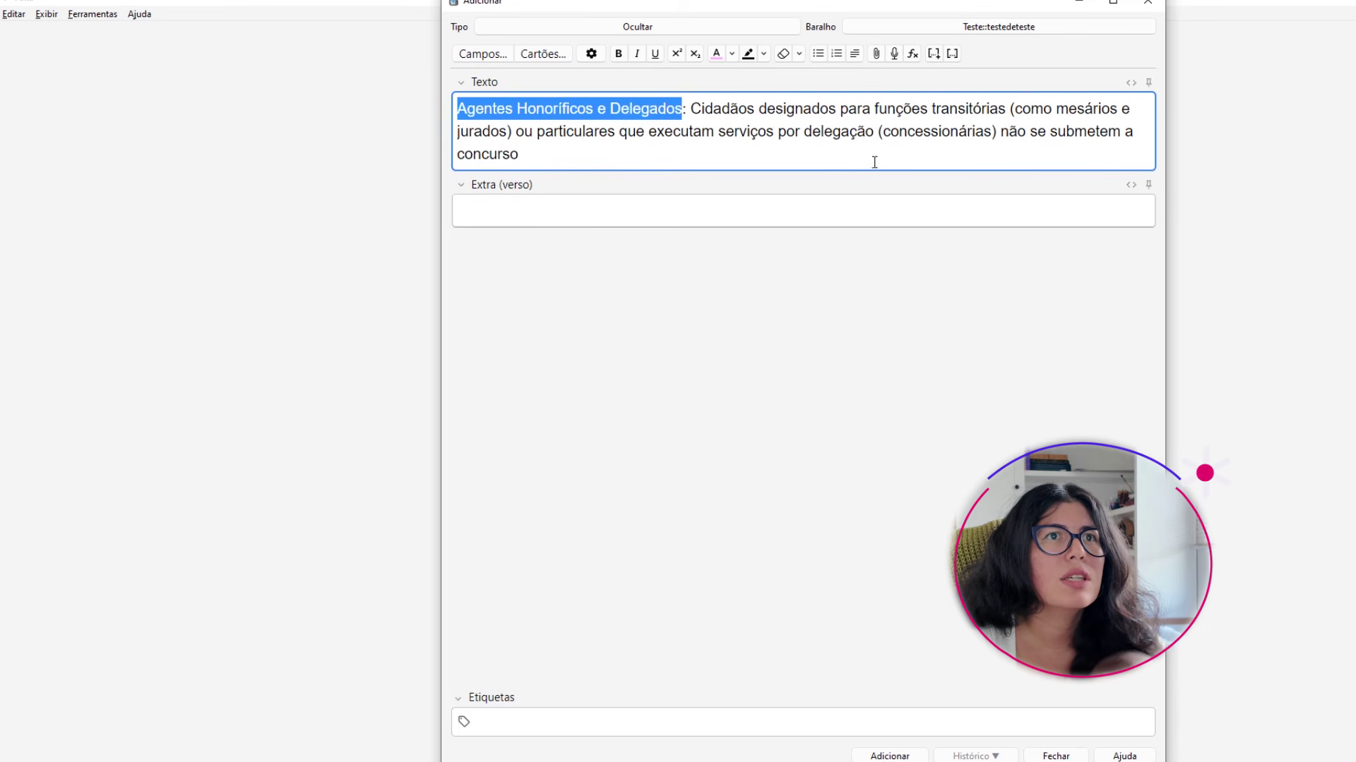
pyautogui.click(952, 61)
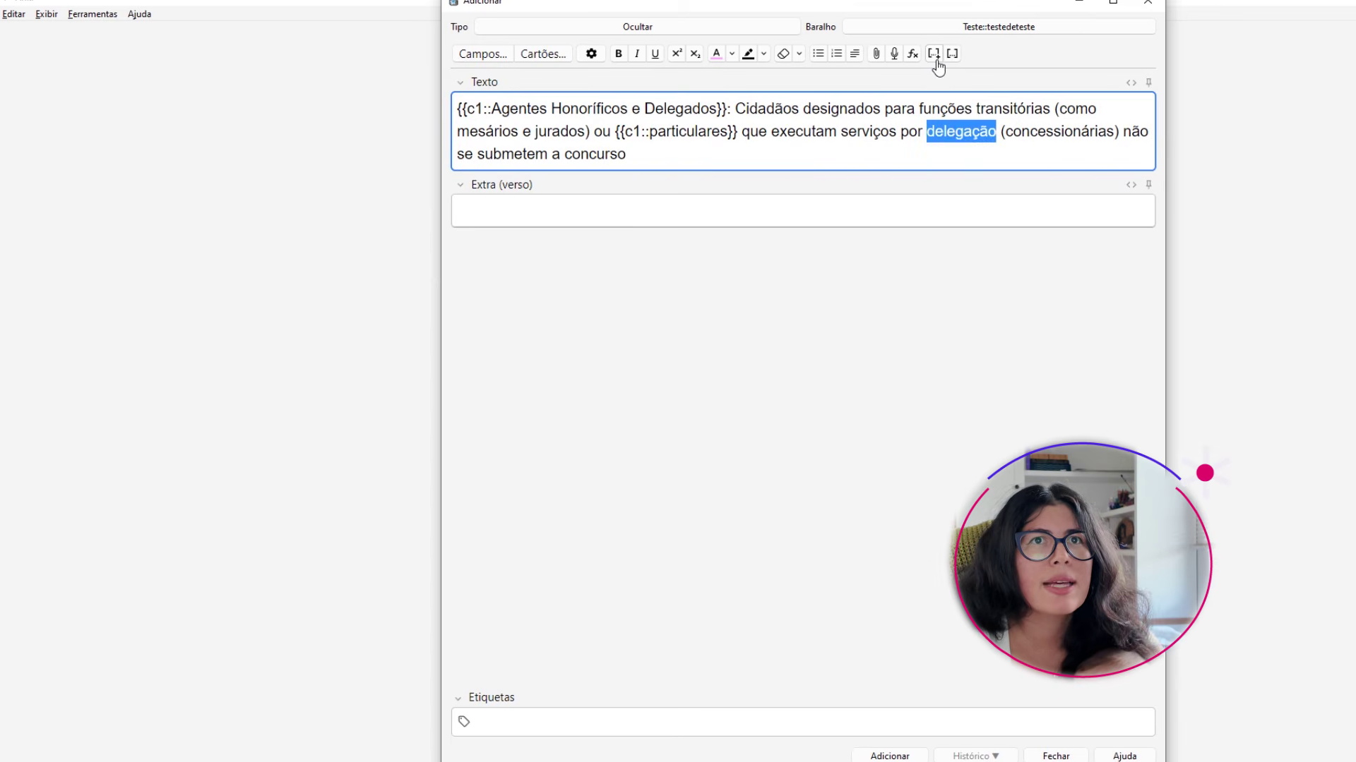
# Hide "delegação" as cloze c2, and reveal the answer of the cloze card in review.
pyautogui.click(933, 55)
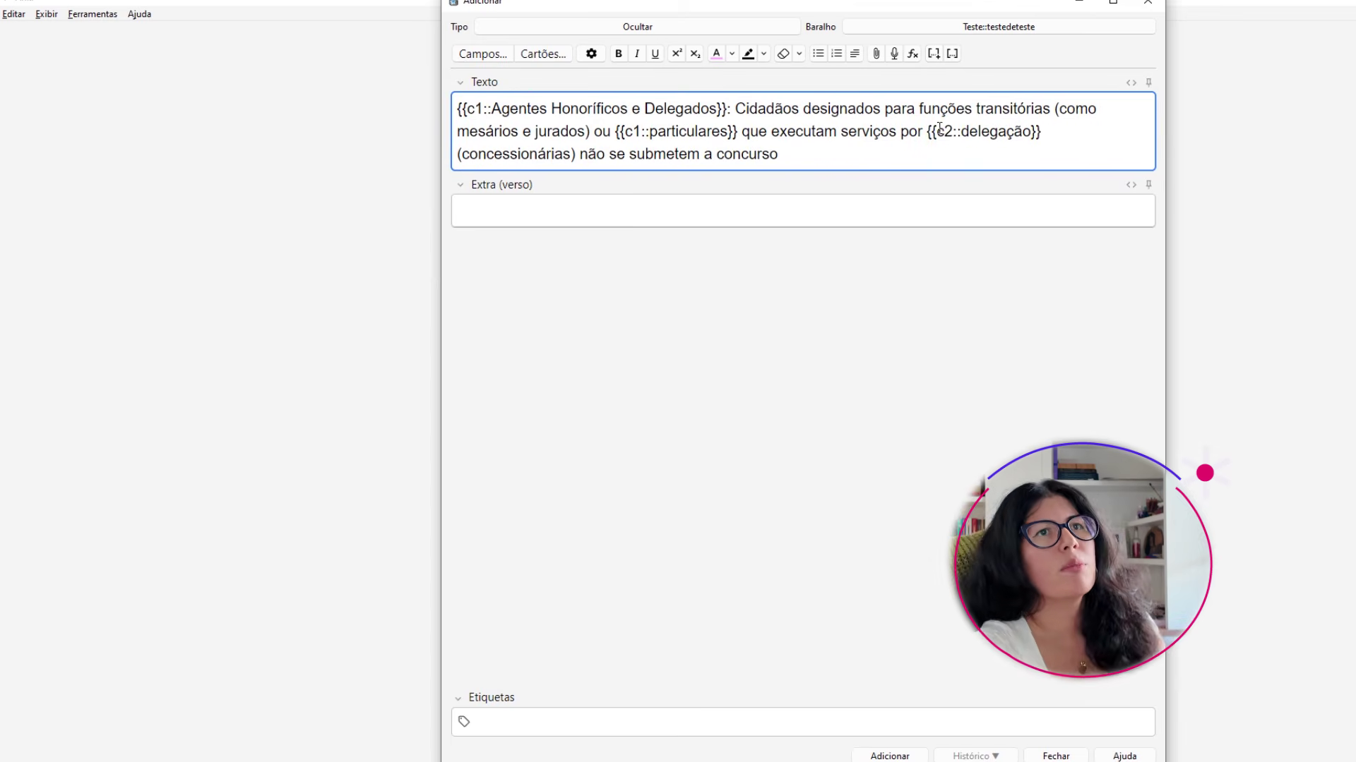
pyautogui.moveTo(936, 132); pyautogui.dragTo(952, 131)
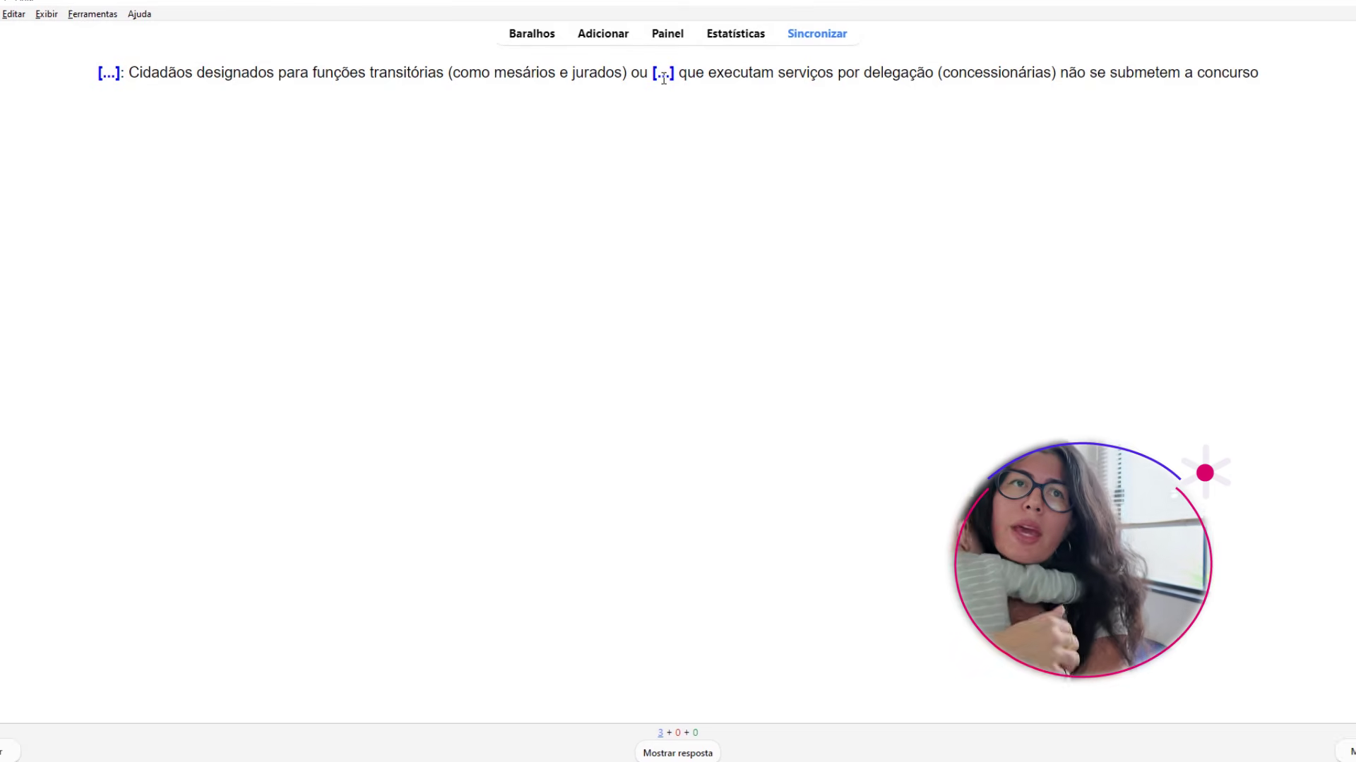
pyautogui.click(682, 754)
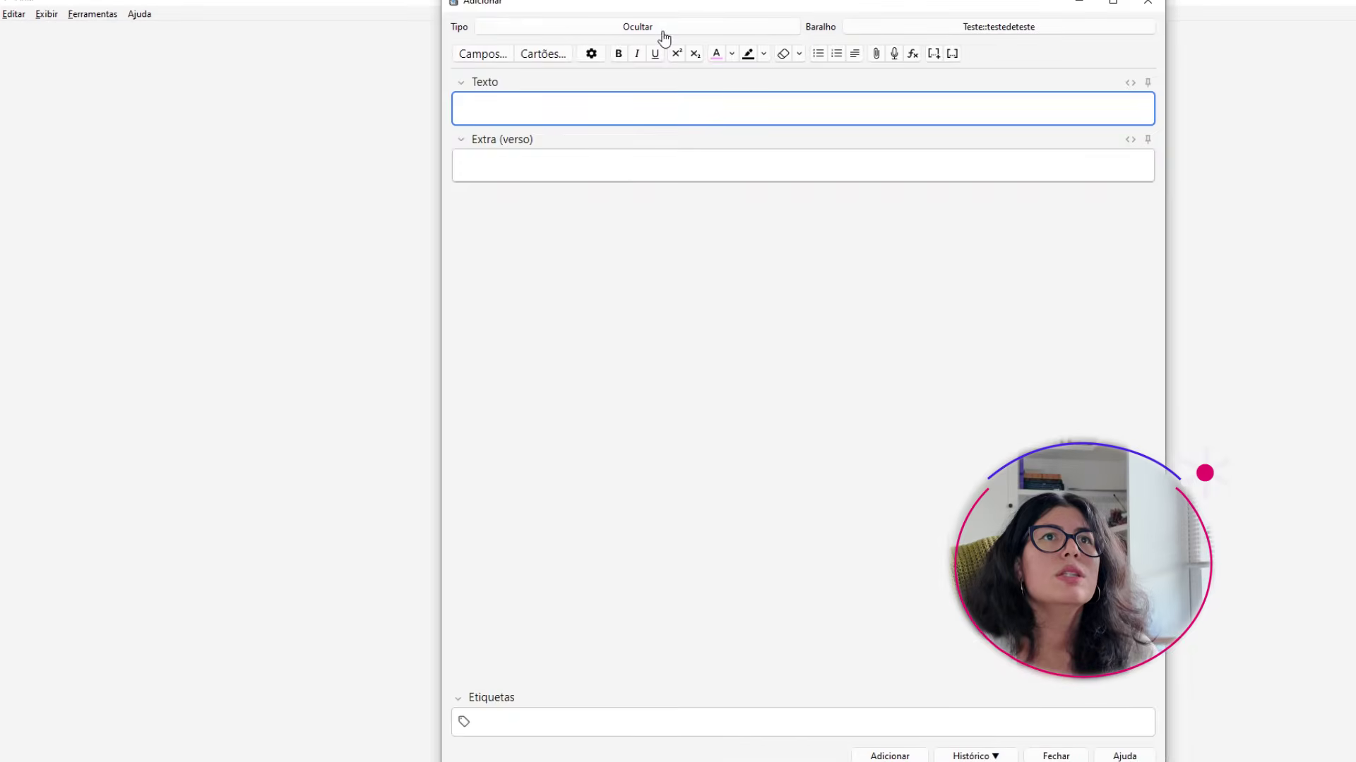
# Change the note type of the new card from Ocultar to Básico.
pyautogui.click(661, 29)
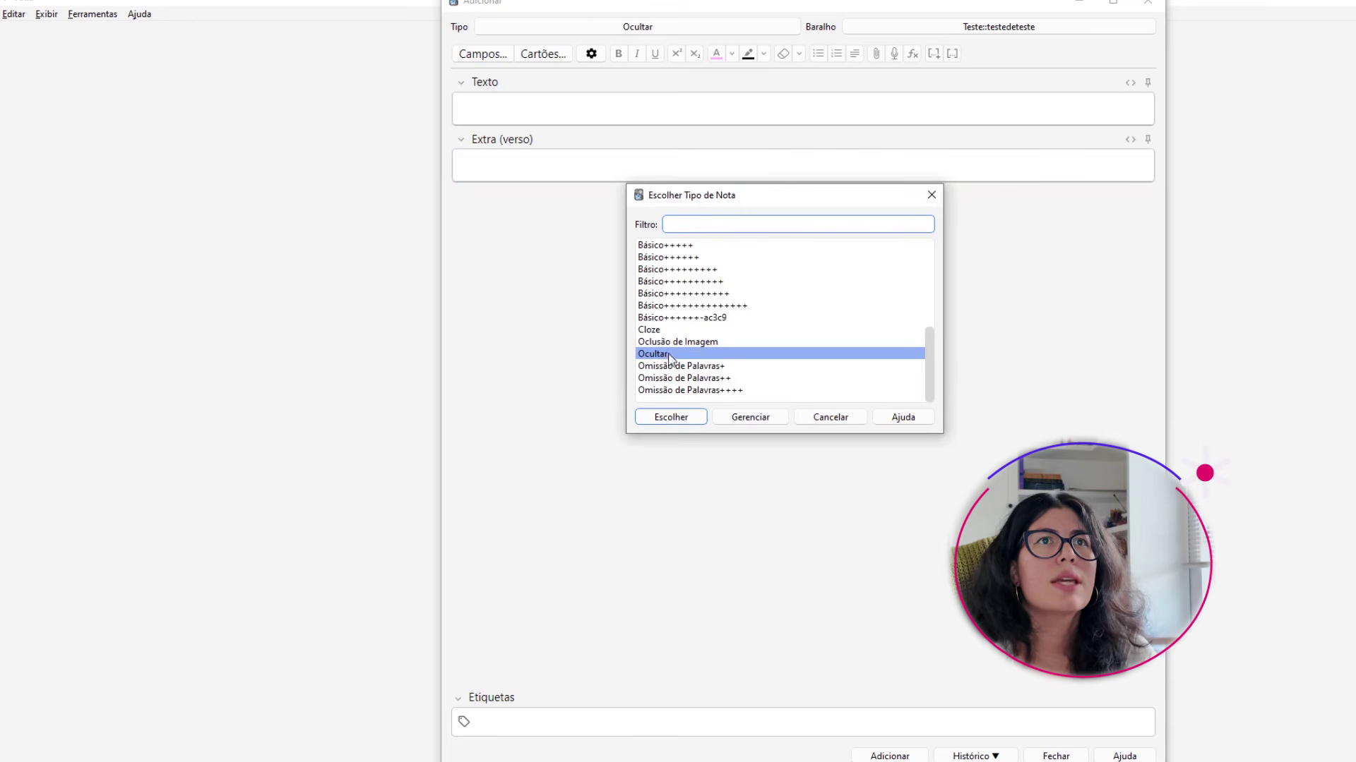
pyautogui.scroll(4, 667, 339)
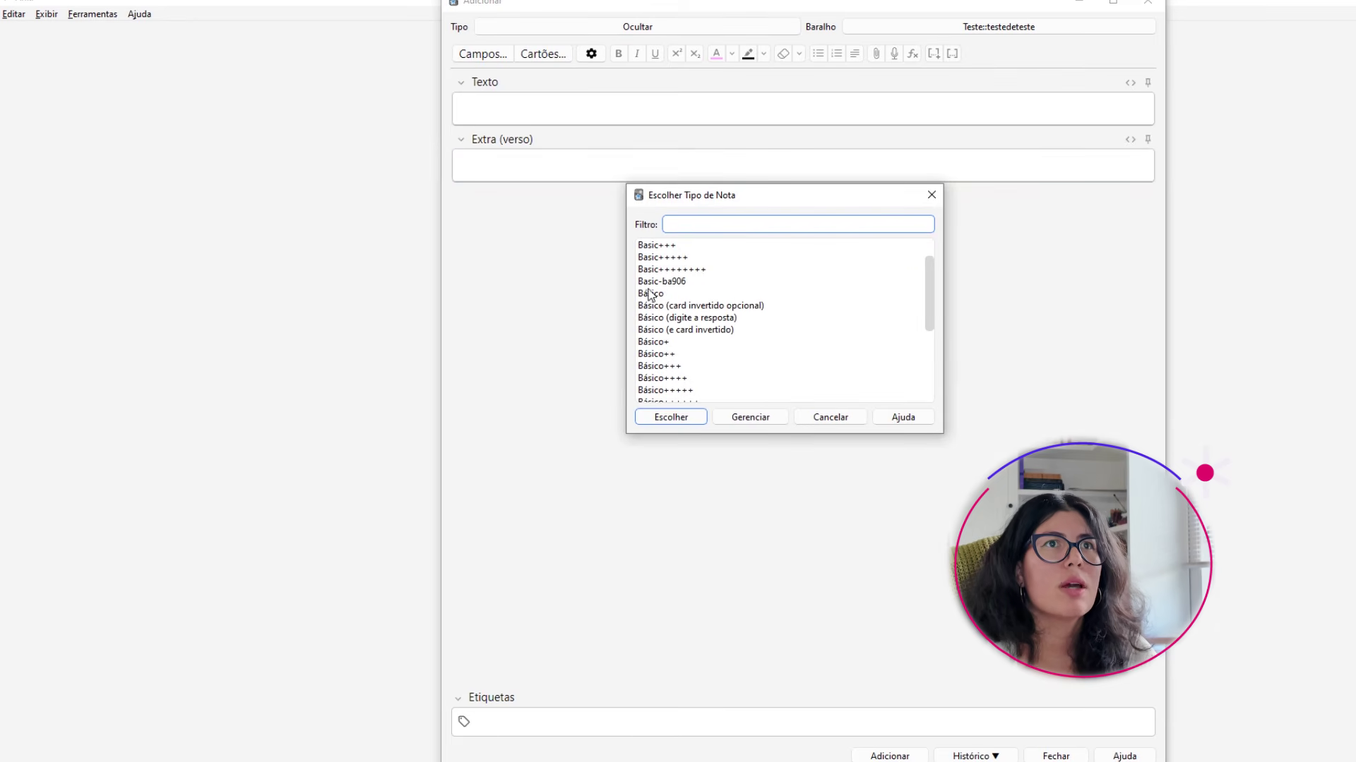
pyautogui.click(656, 294)
pyautogui.click(670, 417)
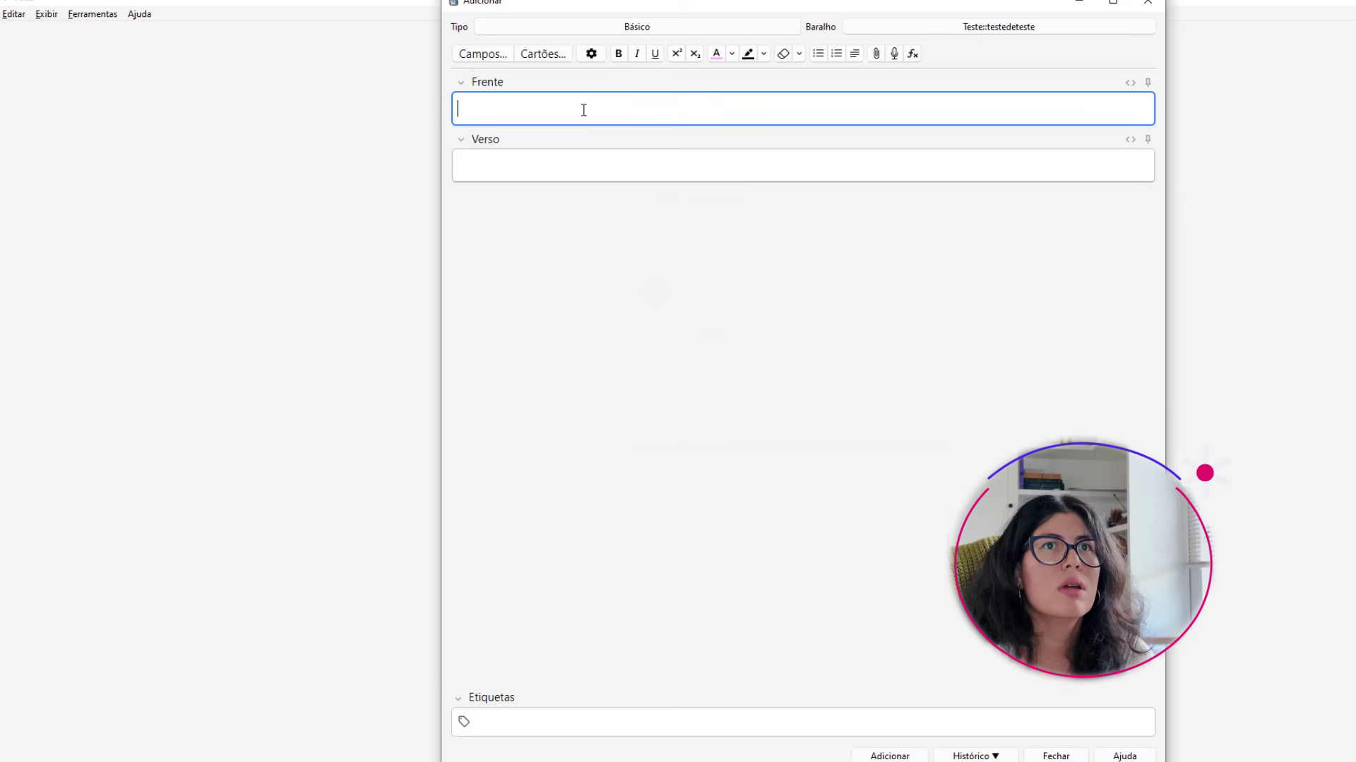
# Put "Agentes Honoríficos e Delegados:" in Frente and move the definition starting with "Cidadãos designados" to Verso.
pyautogui.write('Agentes Honoríficos e Delegados: Cidadãos designados para funções transitórias (como mesários e jurados) ou particulares que executam serviços por delegação (concessionárias) não se submetem a concurso')
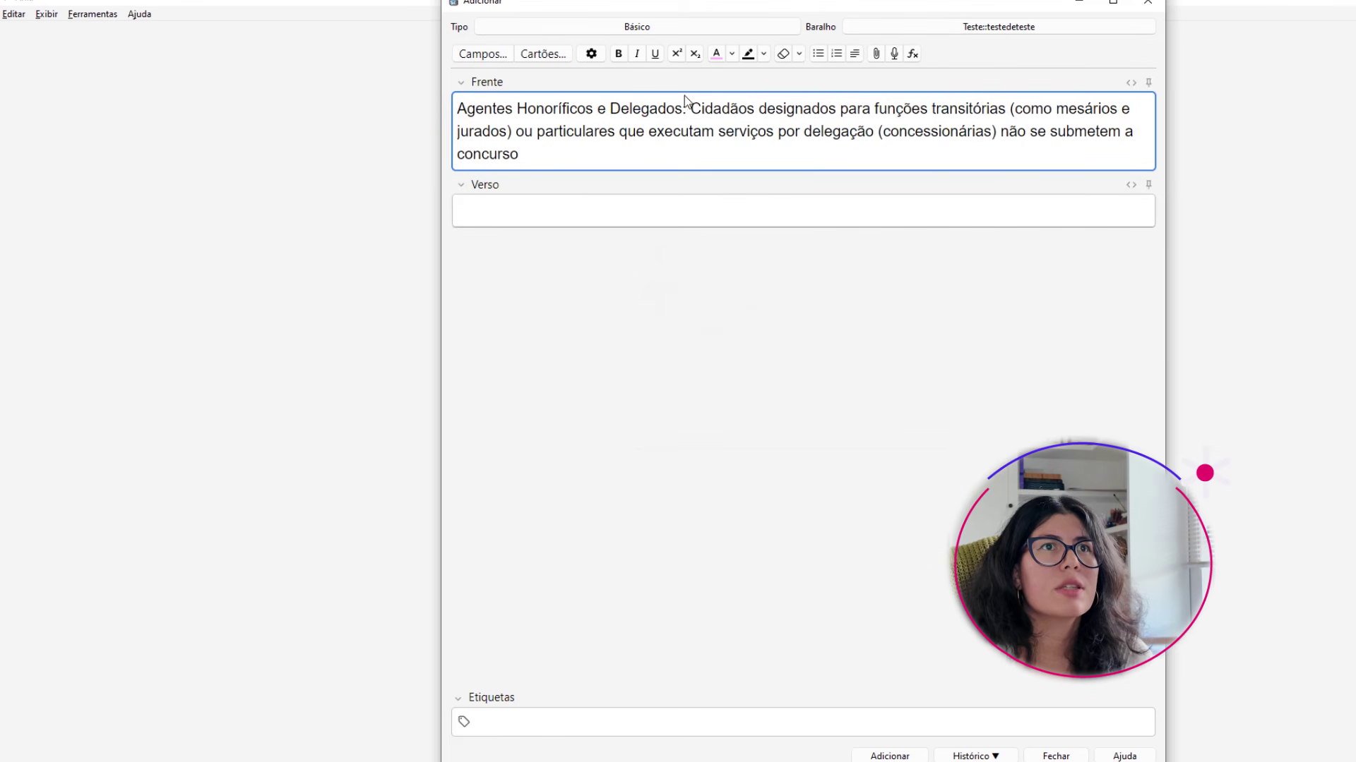
pyautogui.moveTo(692, 110); pyautogui.dragTo(755, 148)
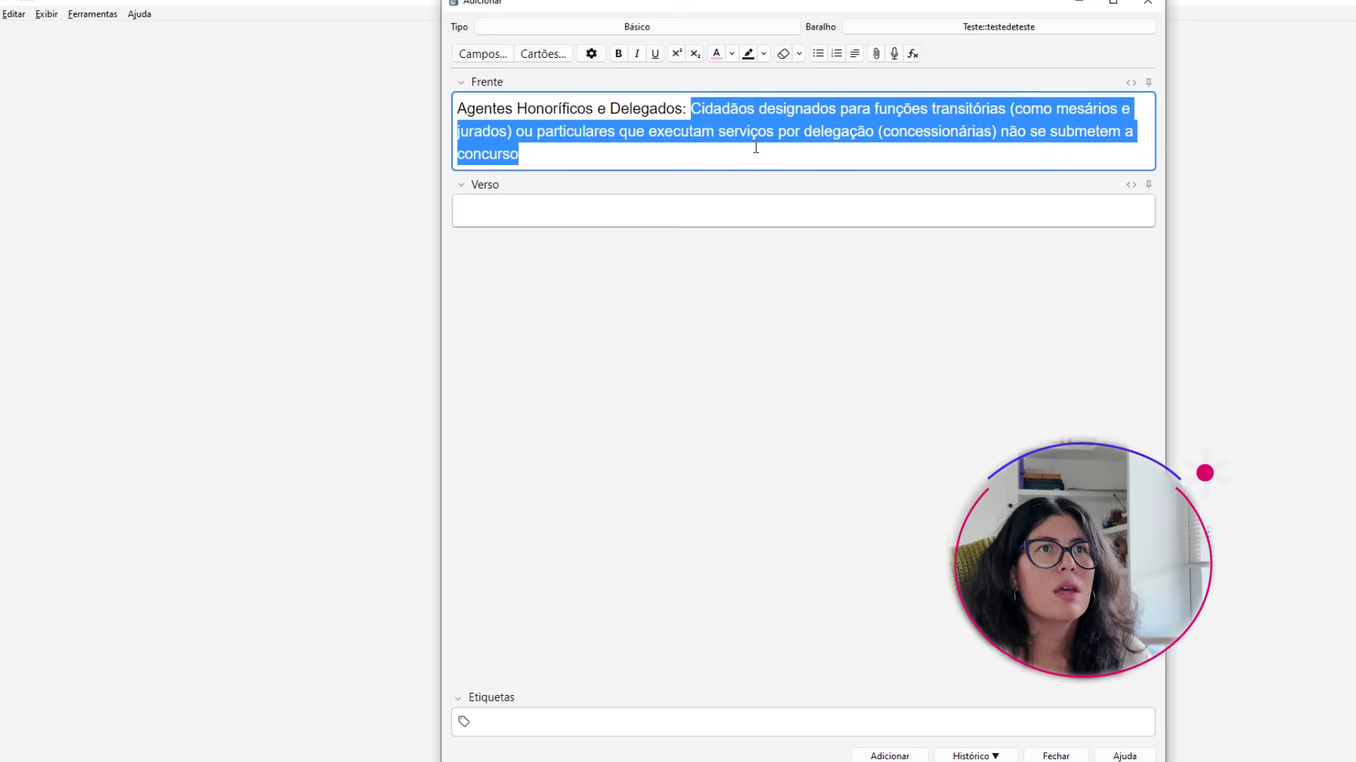
pyautogui.hotkey('ctrl', 'x')
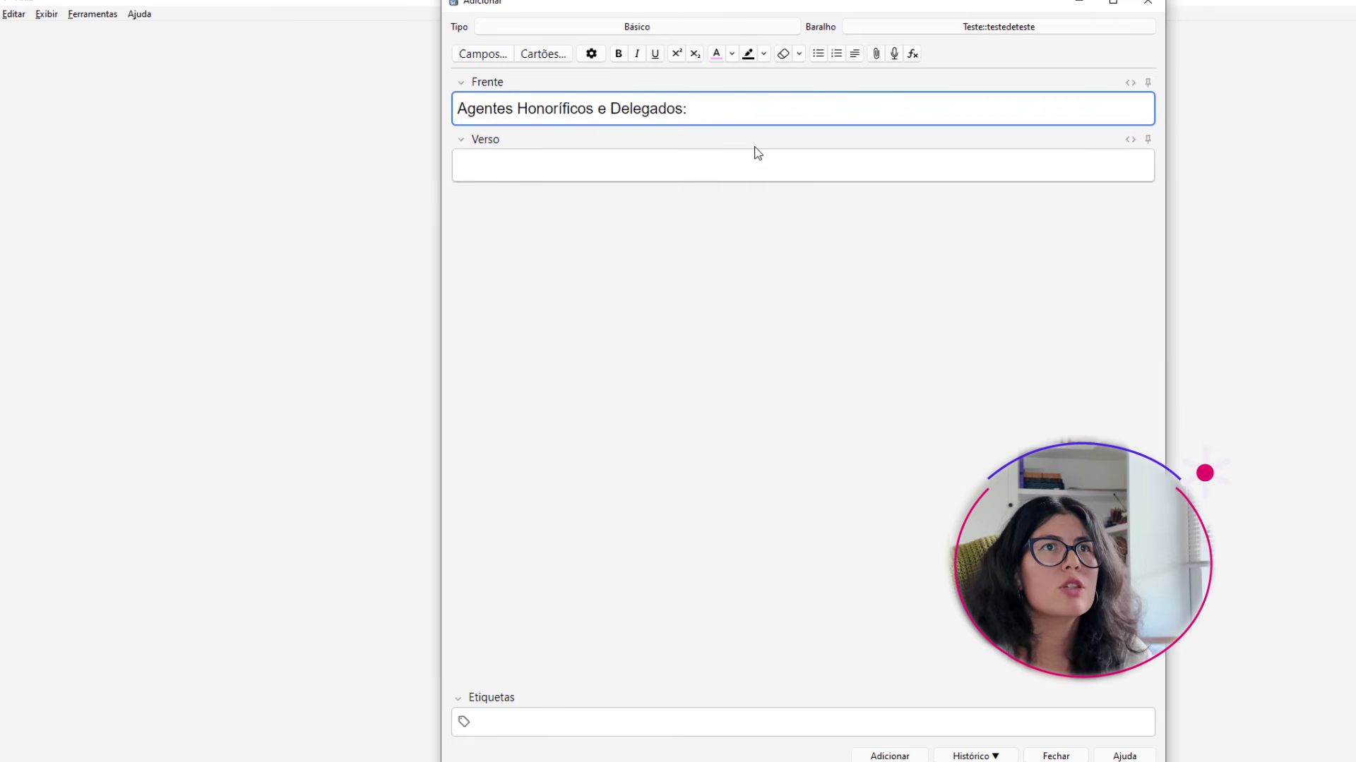
pyautogui.click(759, 156)
pyautogui.hotkey('ctrl', 'v')
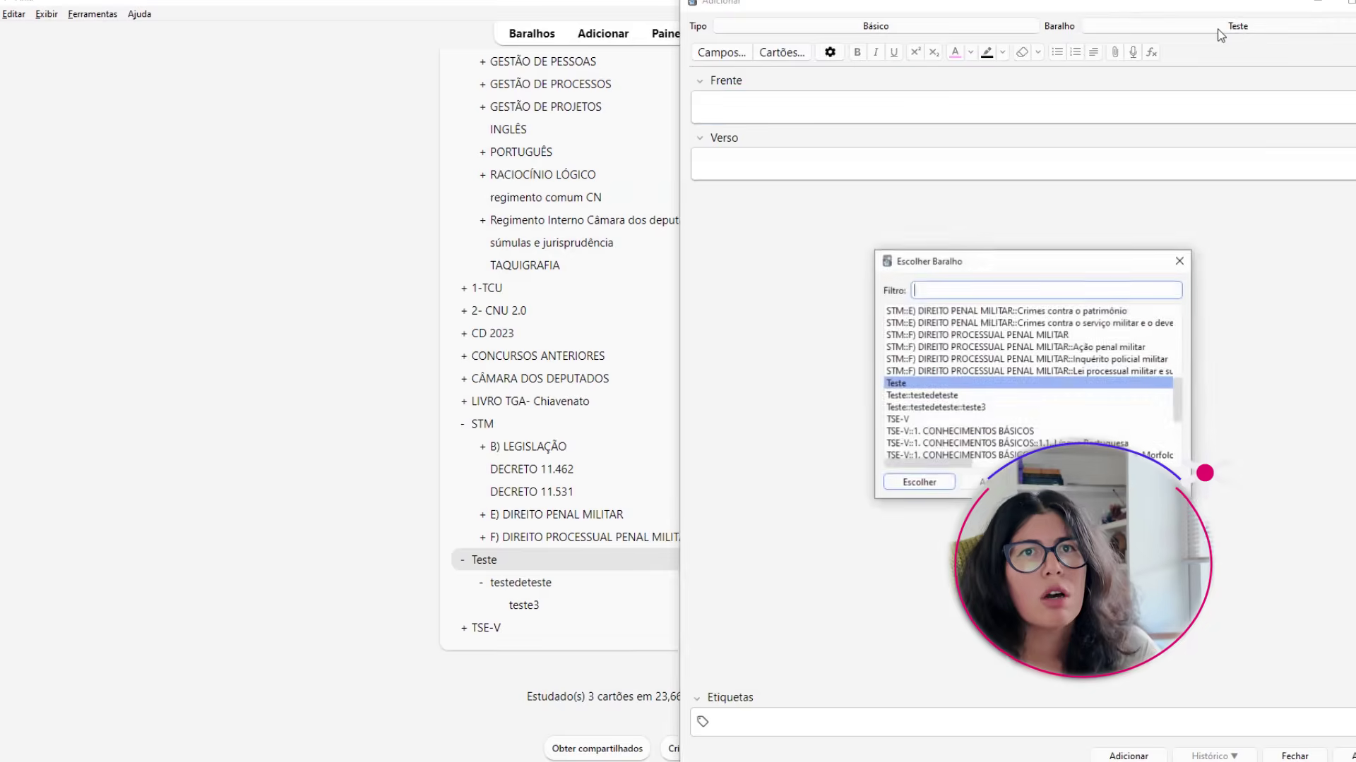
# Choose a different destination deck for the new Básico card from the list of decks.
pyautogui.scroll(5, 1075, 363)
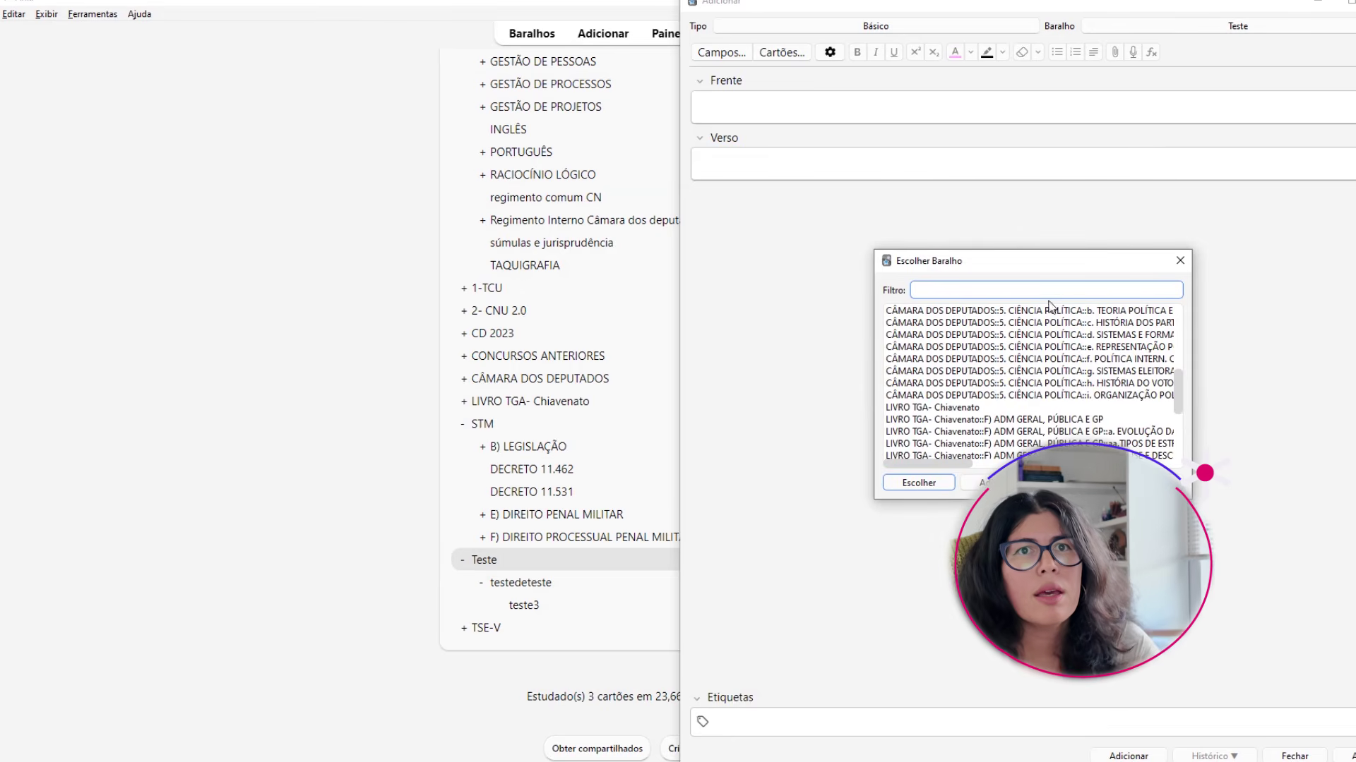
pyautogui.click(1061, 396)
pyautogui.click(918, 483)
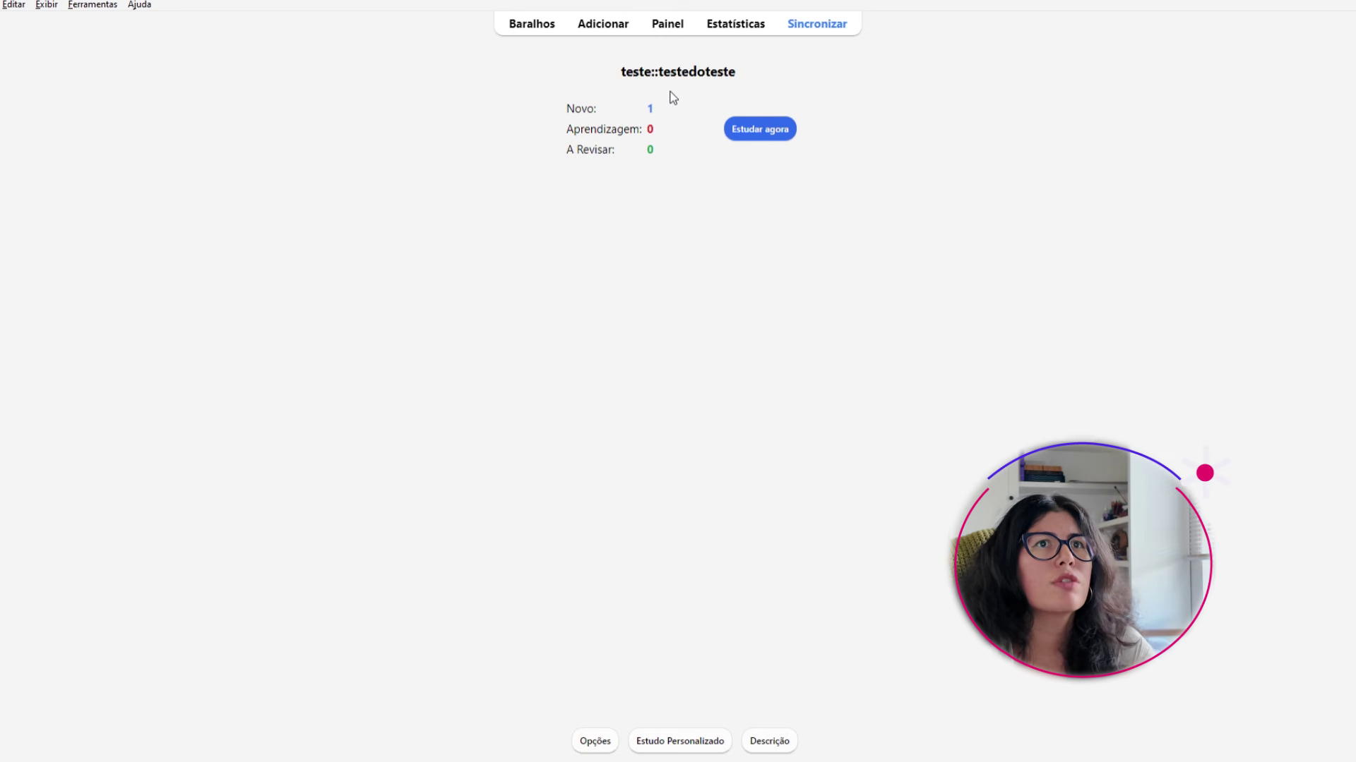
# Study the teste::testedoteste deck and reveal the answer of its "Agentes Honoríficos e Delegados" card.
pyautogui.click(753, 130)
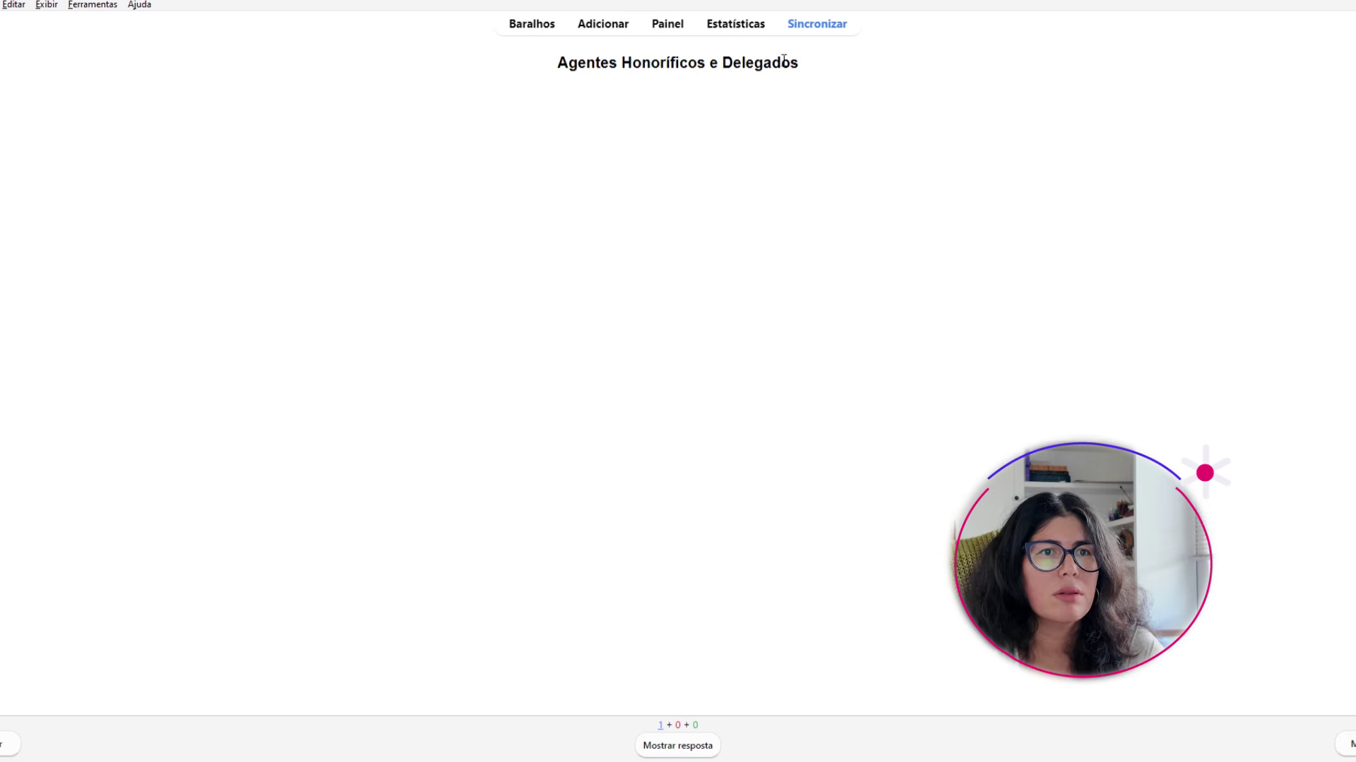
pyautogui.click(701, 747)
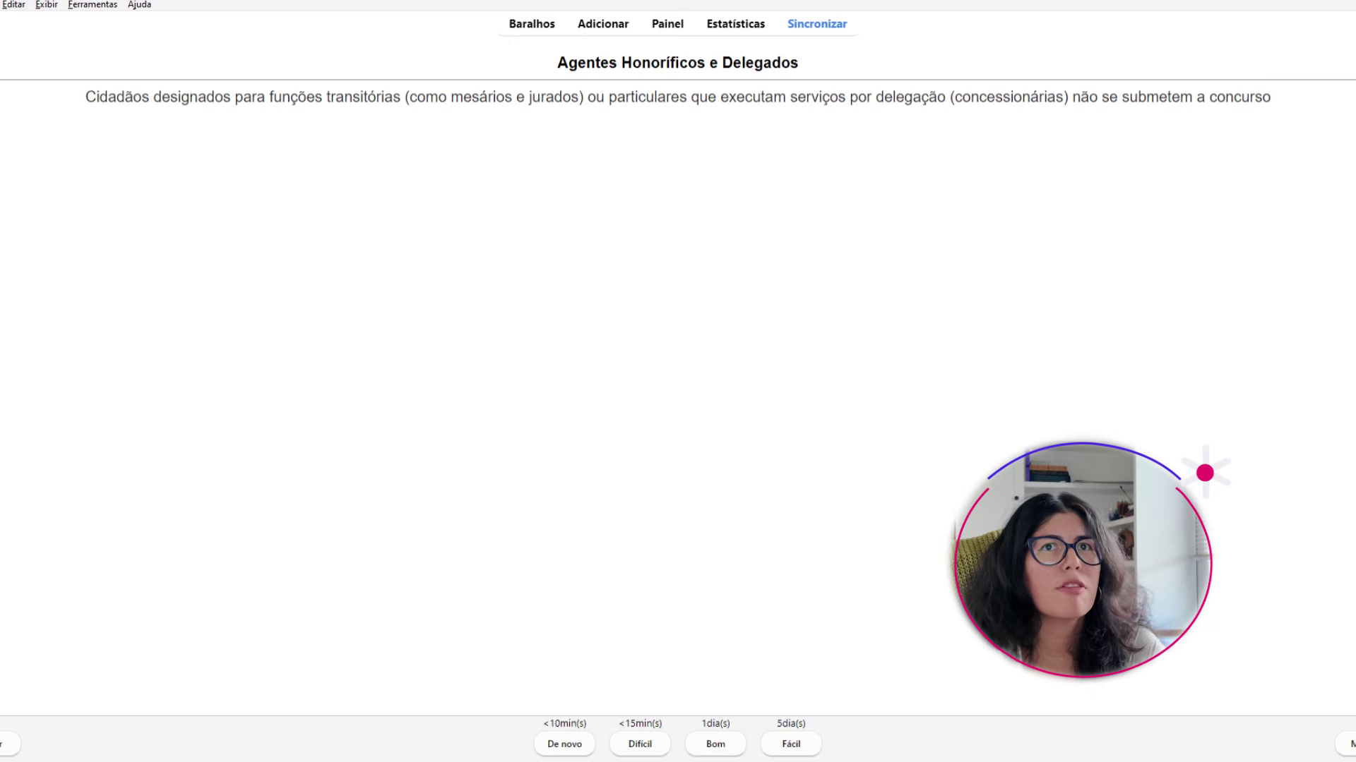